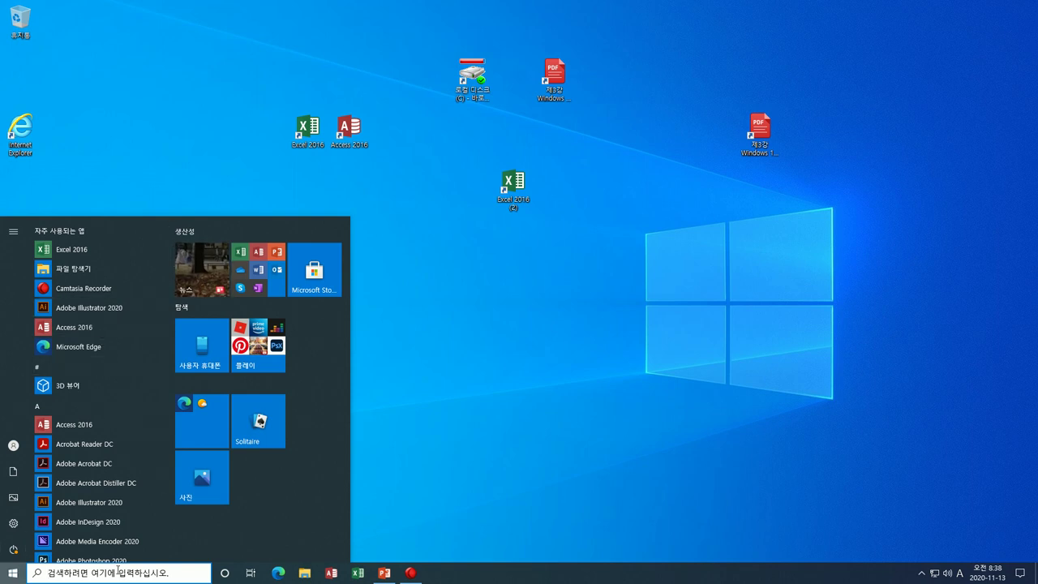
- Open the Windows search pane from the taskbar to view its suggestions, and close it again
left_click(421, 410)
left_click(100, 572)
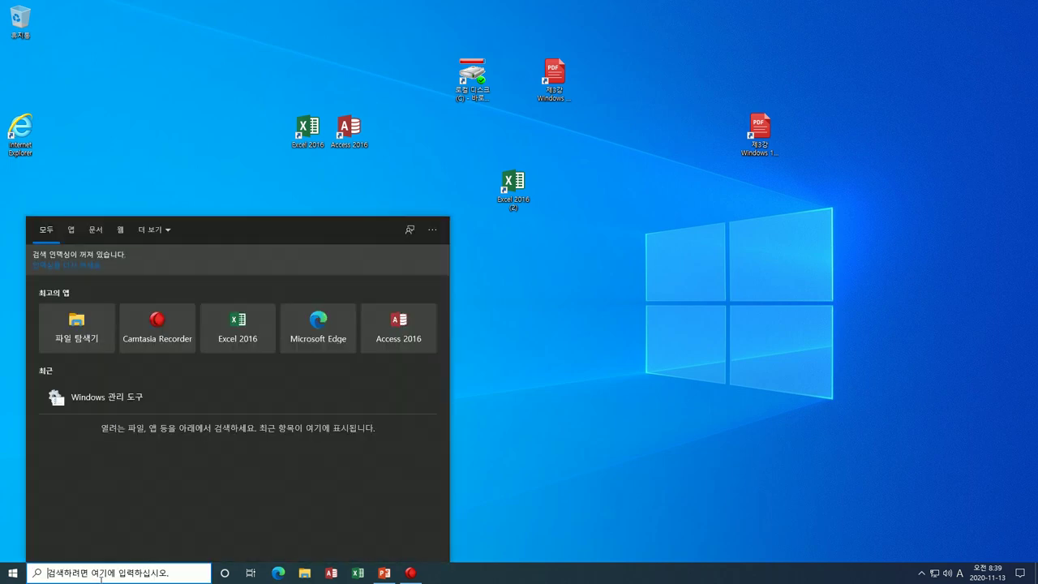
left_click(548, 445)
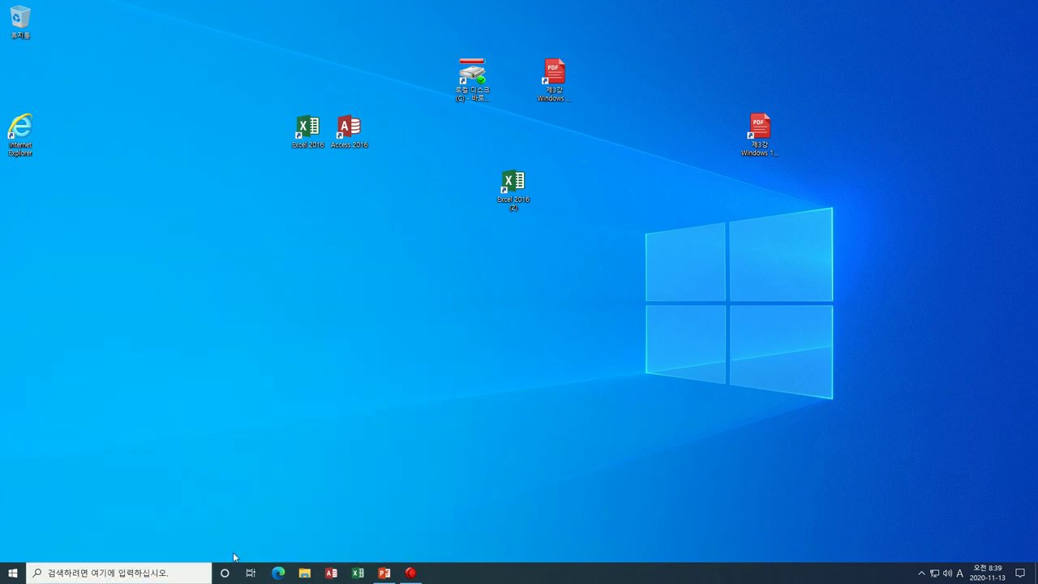
- Reduce the taskbar search to an icon only (검색 아이콘 표시), and restore the full search box (검색 상자 표시)
right_click(498, 578)
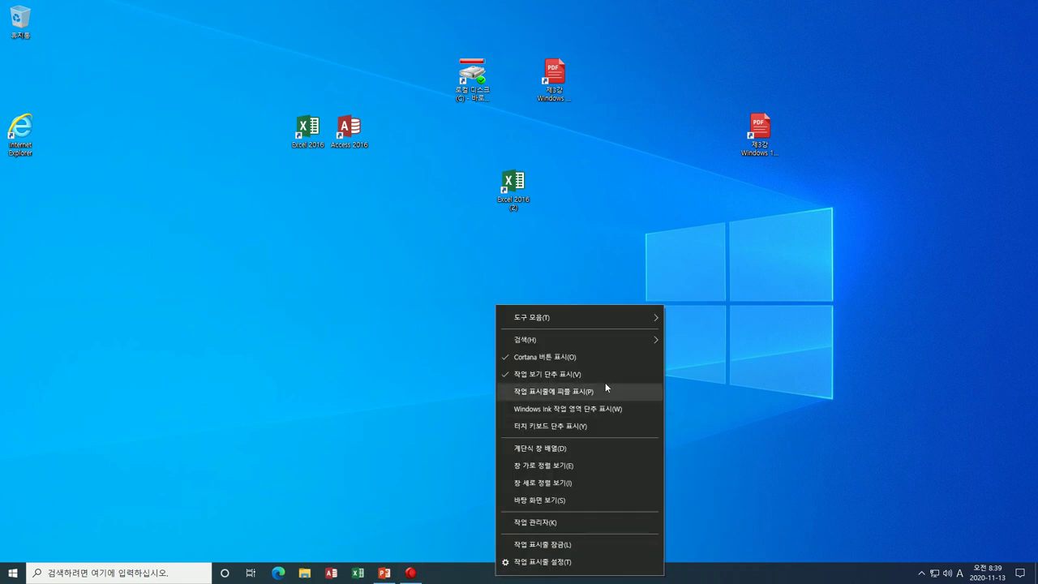
mouse_move(581, 338)
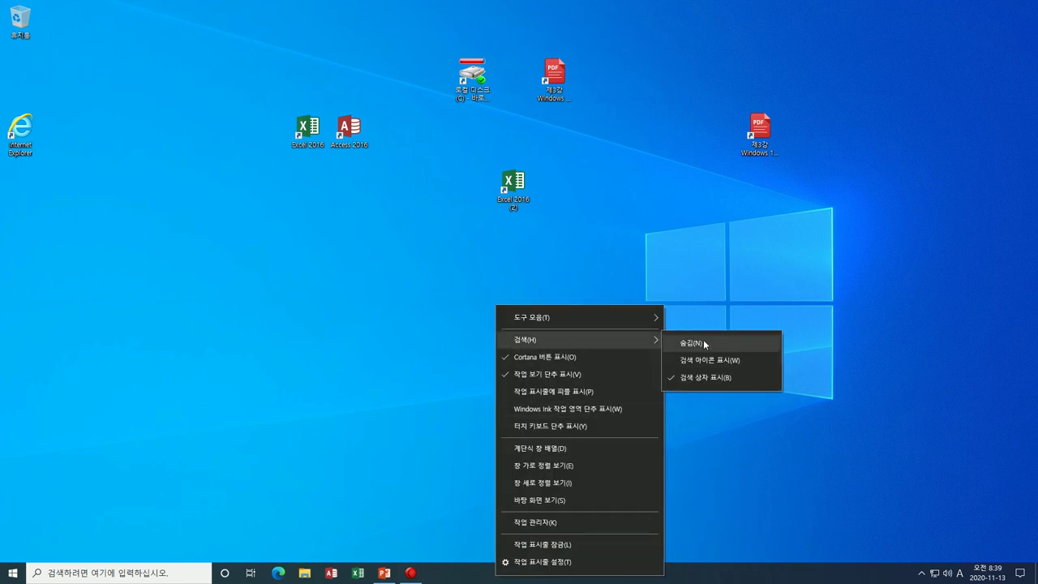
left_click(727, 360)
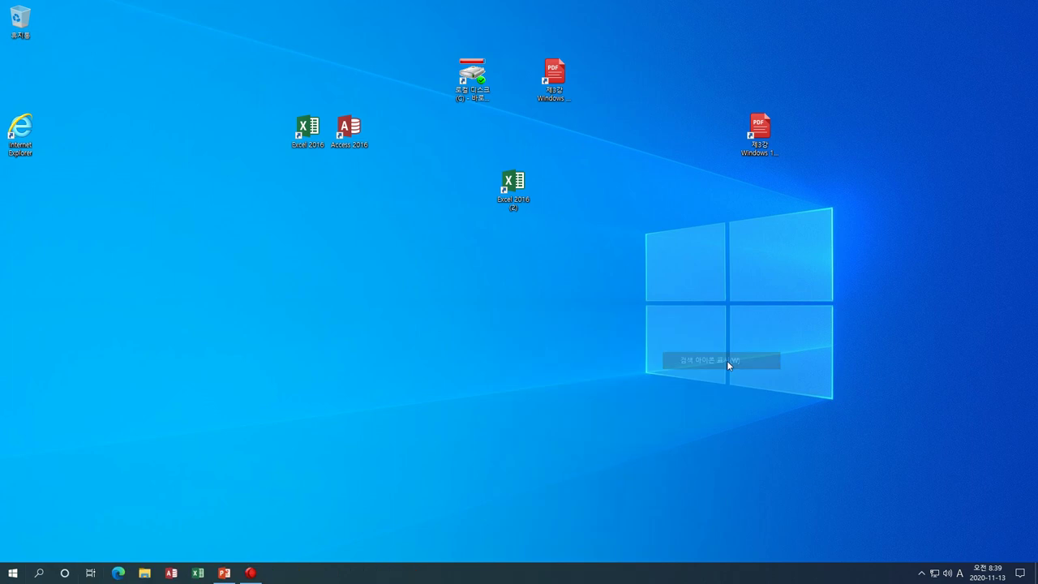
right_click(408, 574)
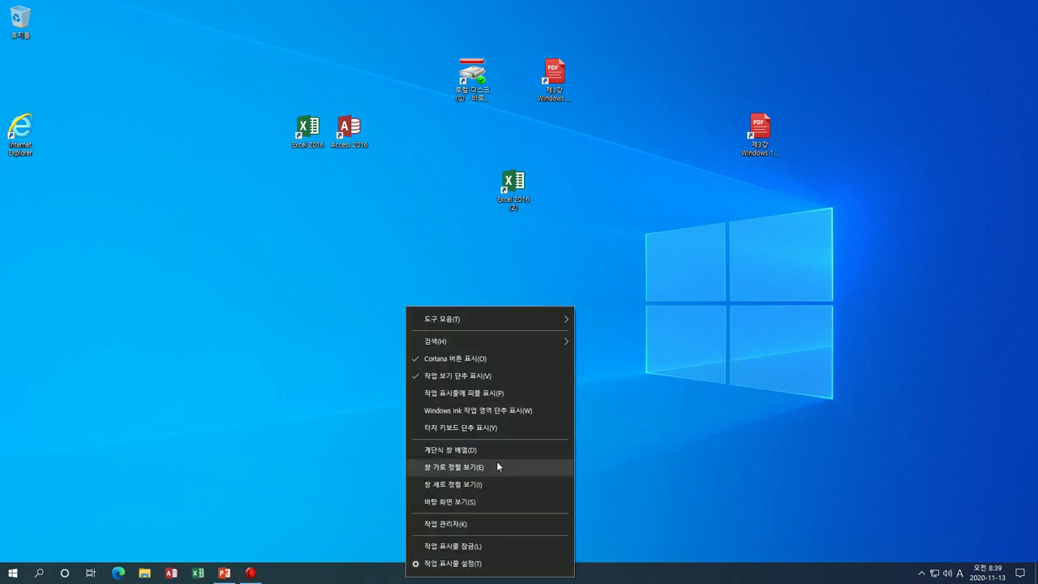
mouse_move(514, 341)
left_click(618, 381)
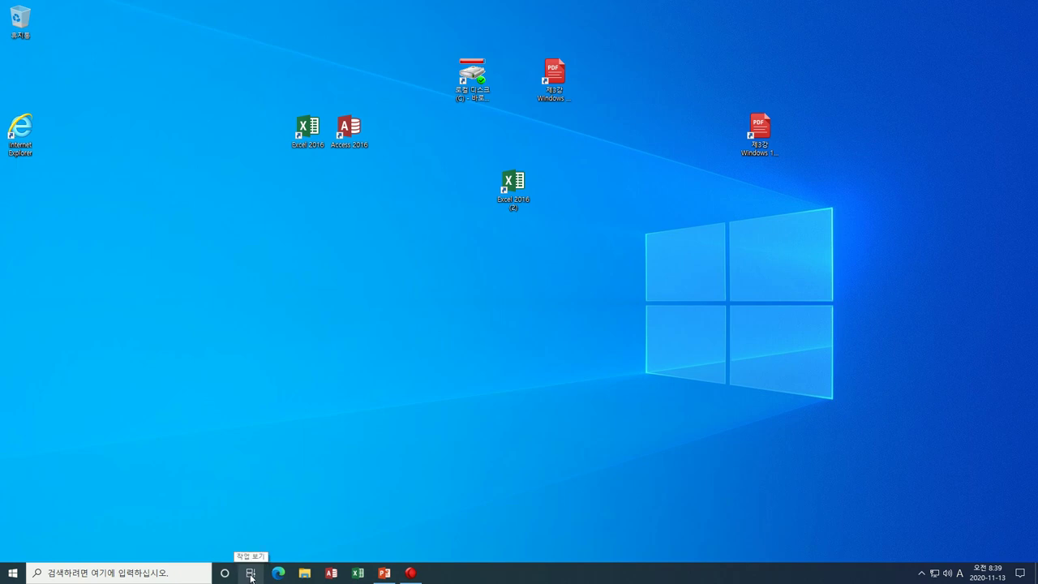
- Create a new virtual desktop in Task View and switch to 데스크톱 2
left_click(251, 576)
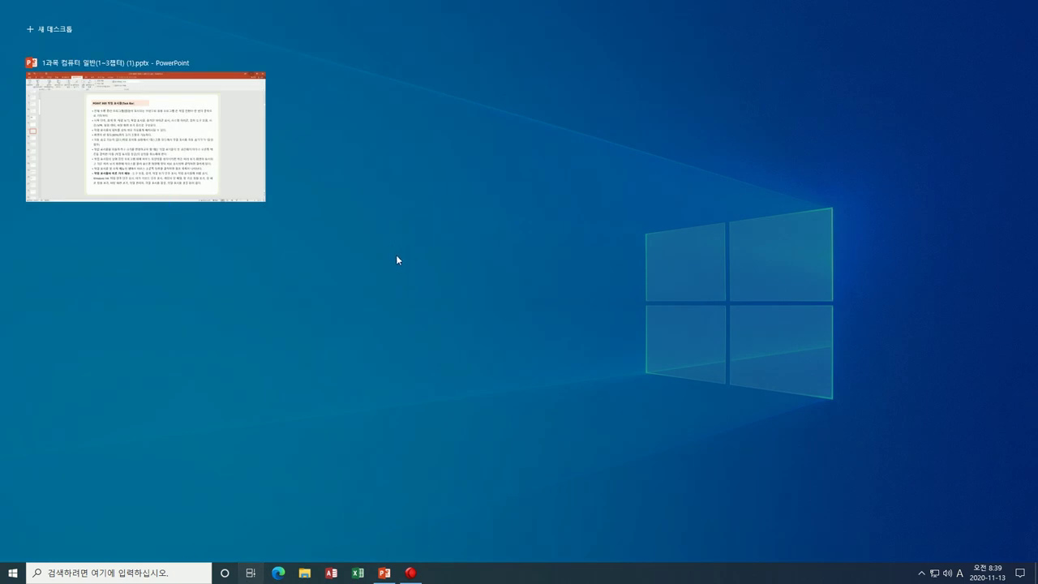
left_click(63, 31)
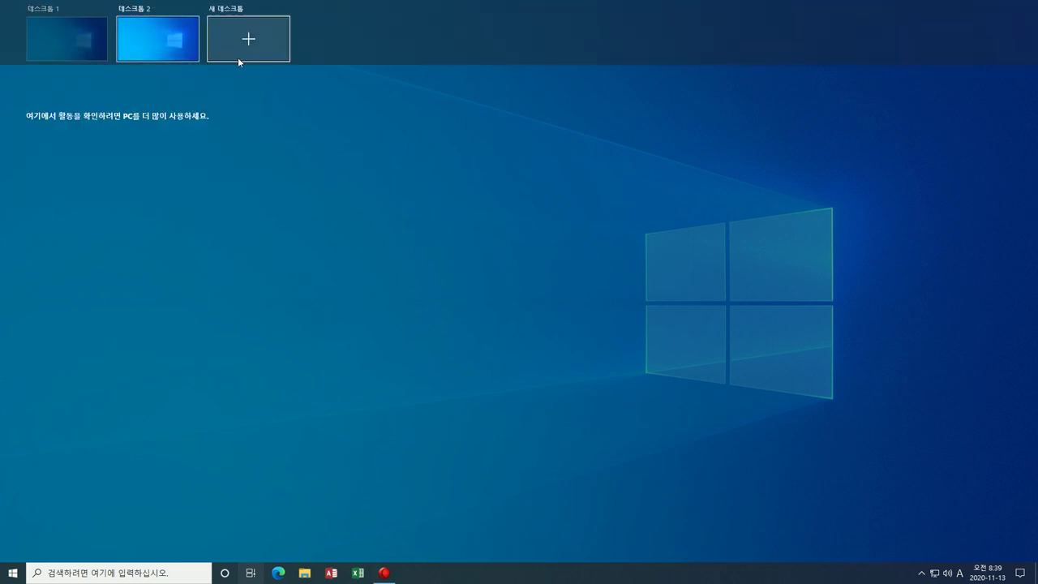
left_click(133, 40)
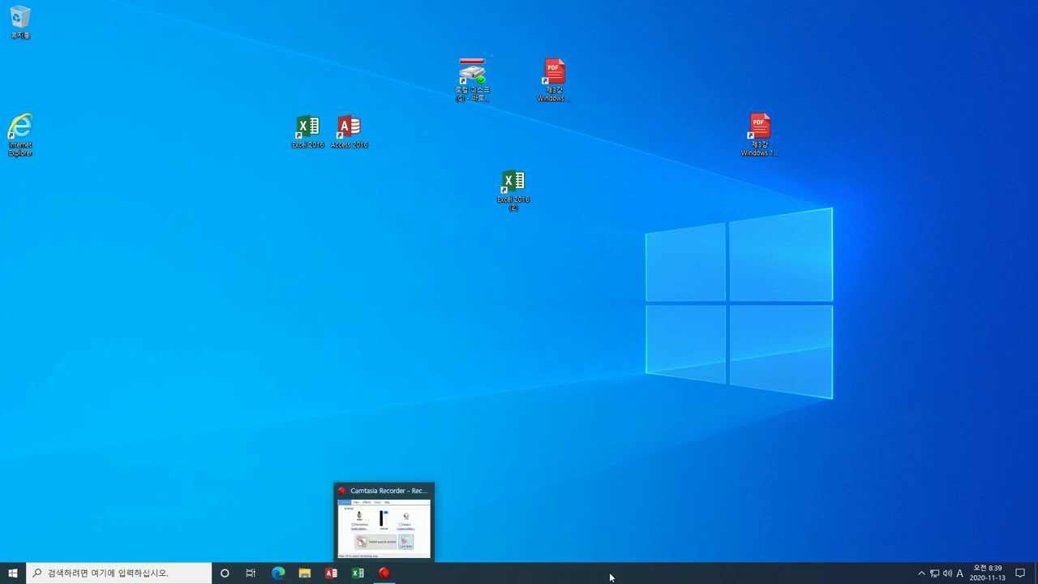
- View File Explorer's jump list of pinned and frequent folders from the taskbar, and dismiss it
right_click(307, 576)
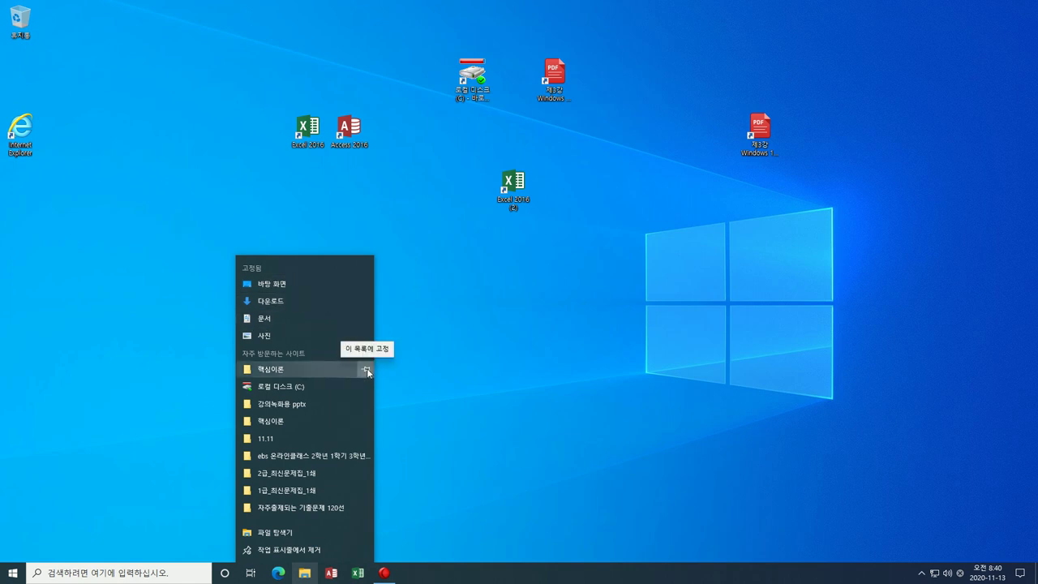
left_click(775, 577)
- Hide the Task View button (작업 보기 단추 표시) from the taskbar and show it again
right_click(668, 575)
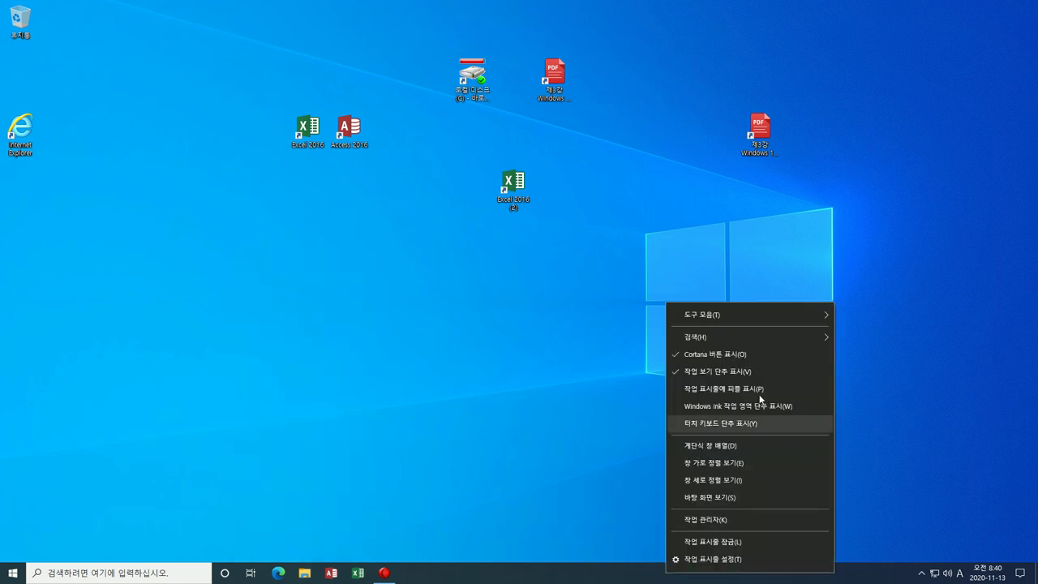
mouse_move(724, 317)
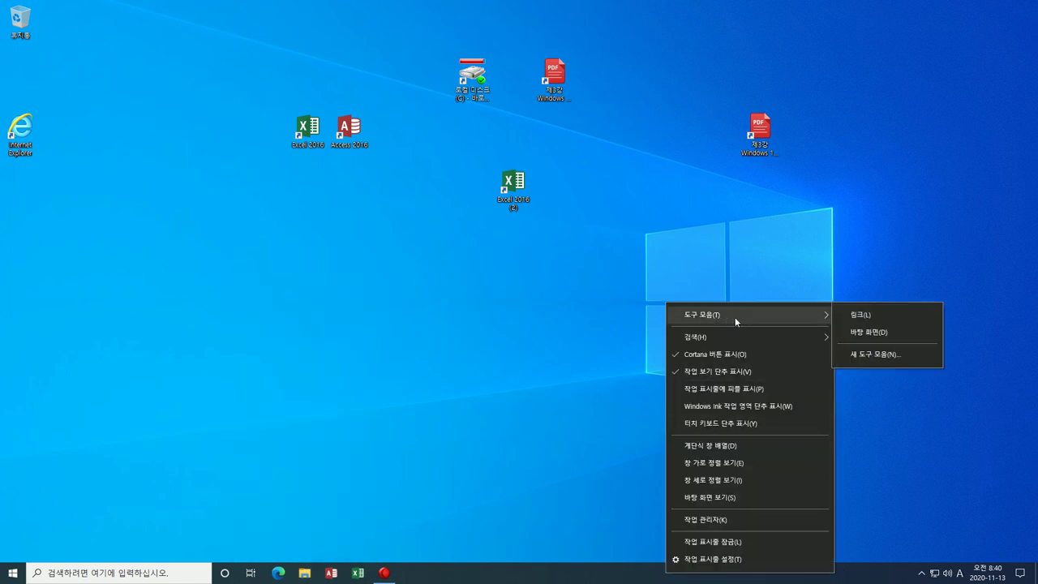
mouse_move(715, 334)
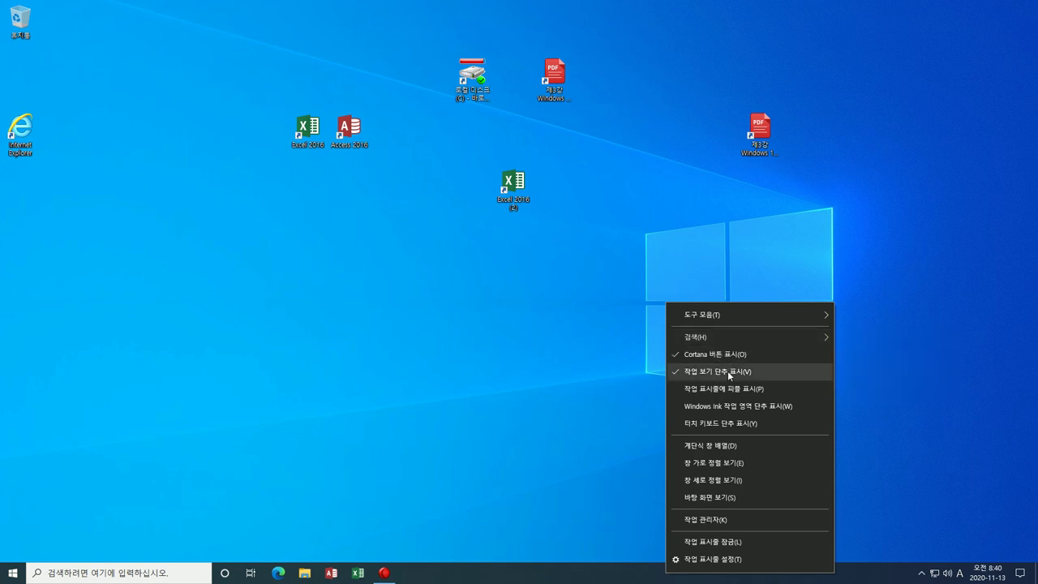
left_click(737, 374)
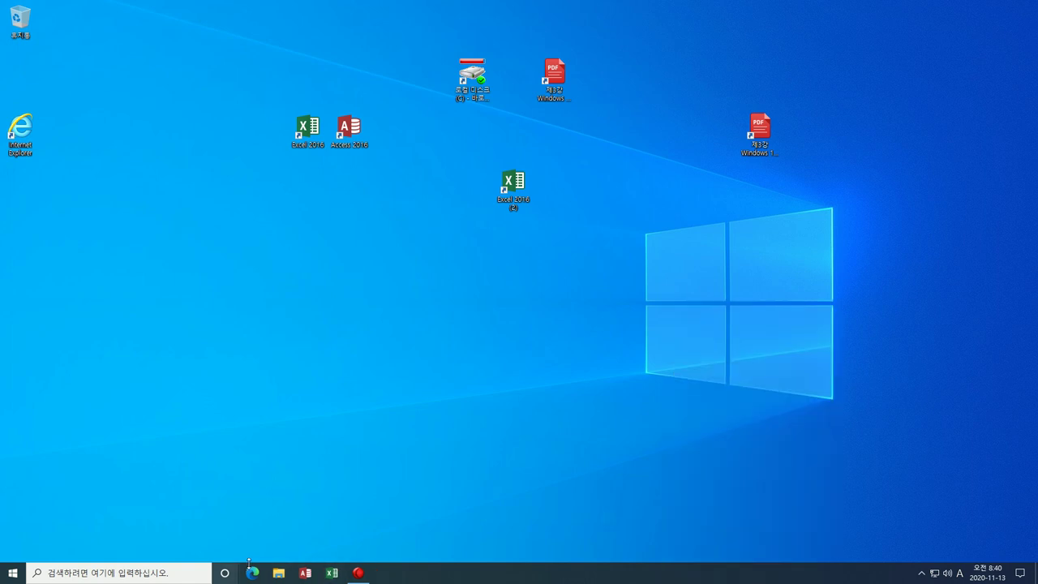
right_click(483, 578)
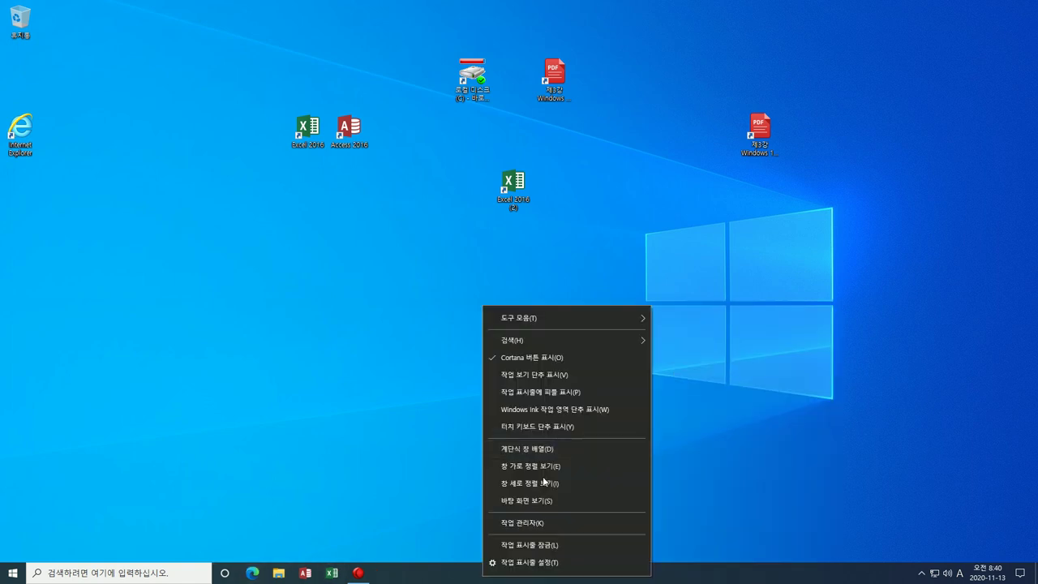
left_click(558, 373)
- Show the Windows Ink workspace button on the taskbar and hide it again
right_click(558, 575)
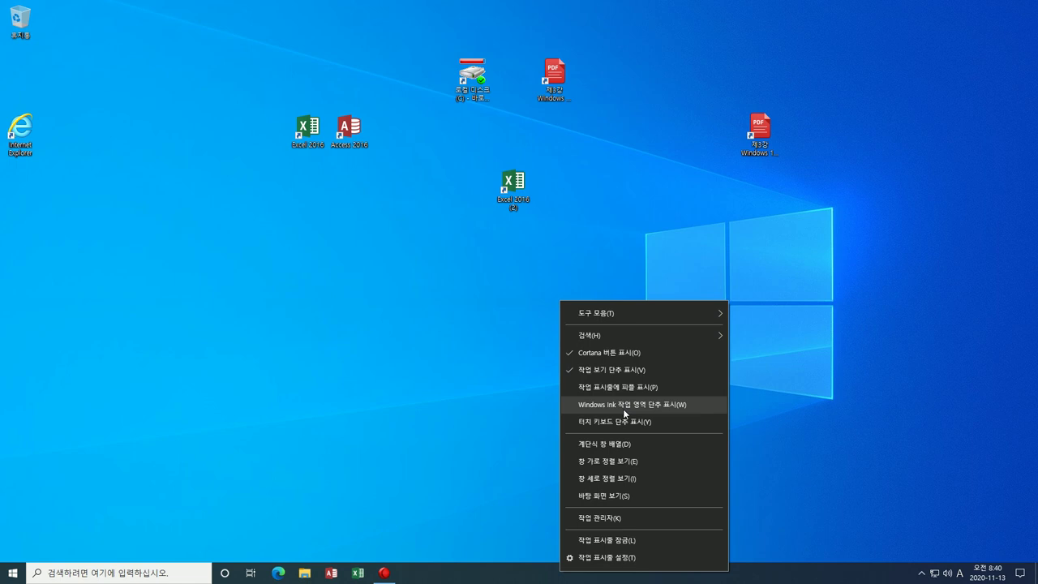
left_click(669, 407)
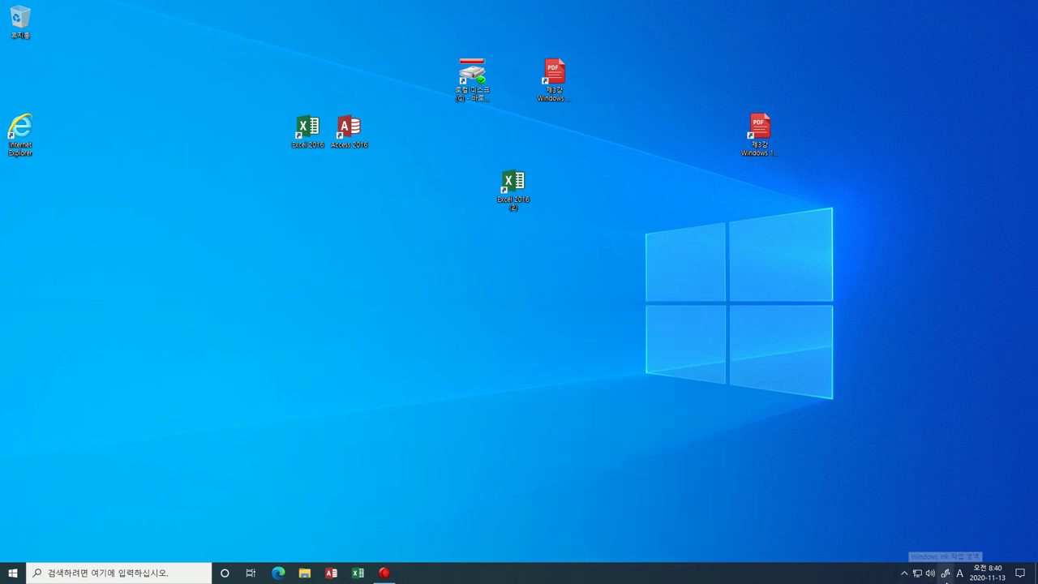
right_click(712, 569)
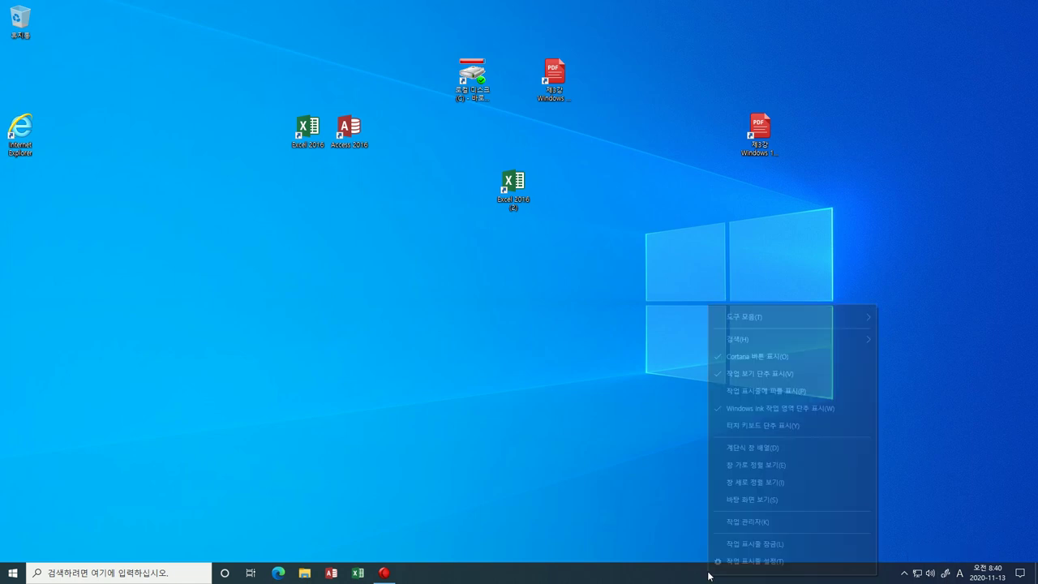
left_click(763, 411)
- Show the touch keyboard button on the taskbar, try out the touch keyboard, and remove the button again
right_click(657, 569)
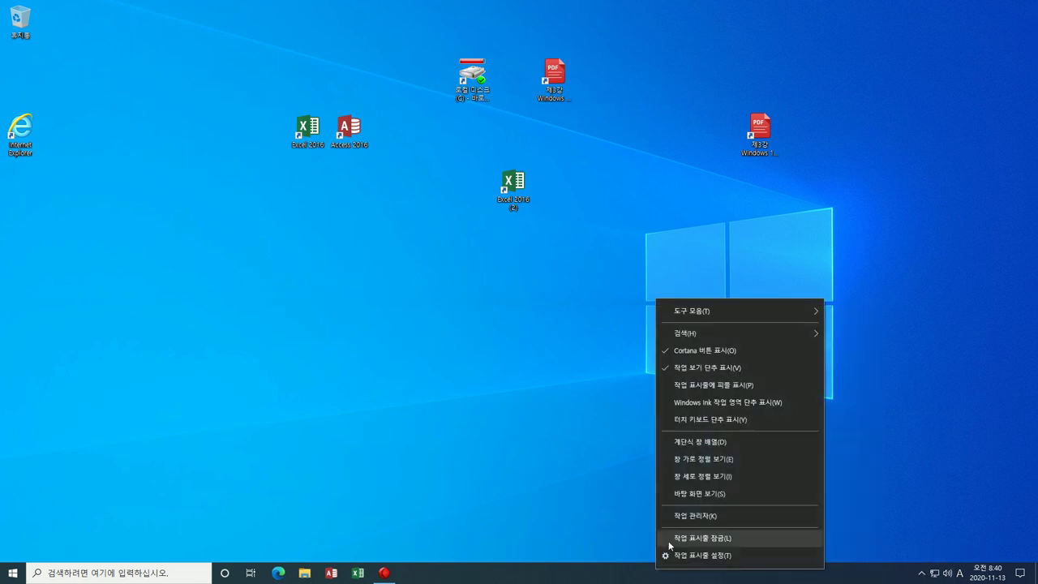
left_click(702, 420)
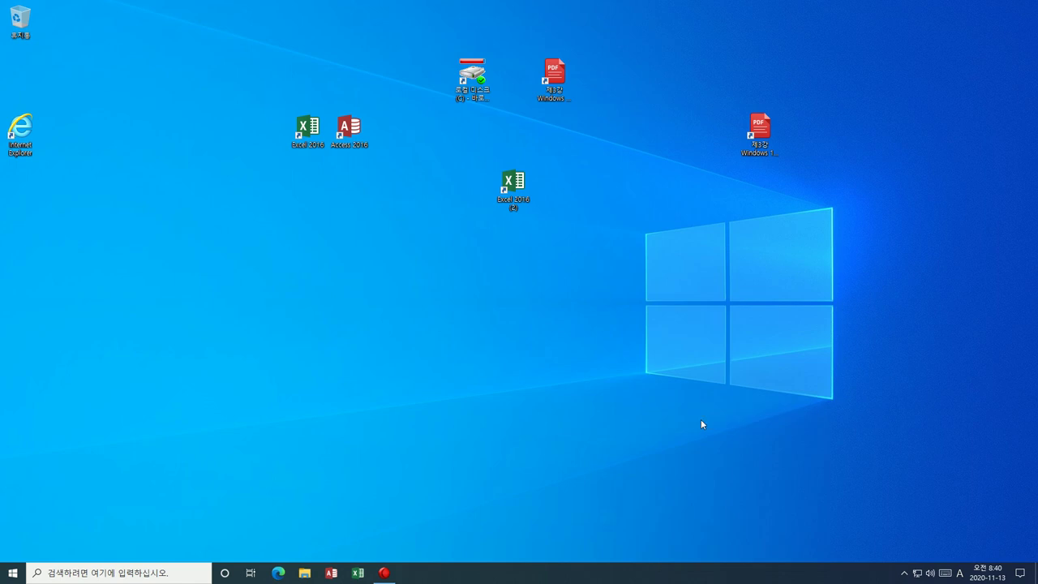
left_click(945, 573)
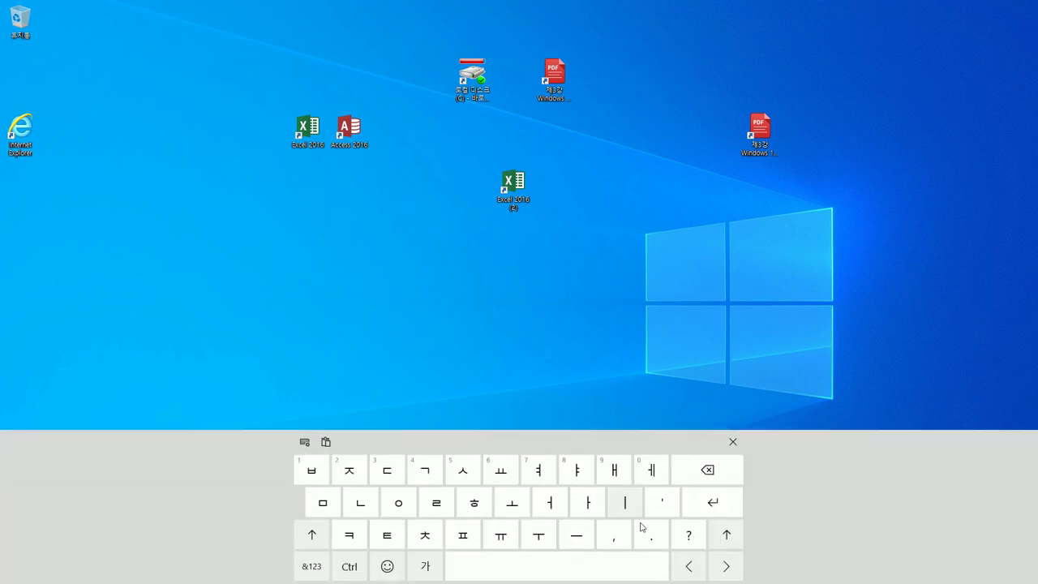
left_click(732, 441)
right_click(600, 572)
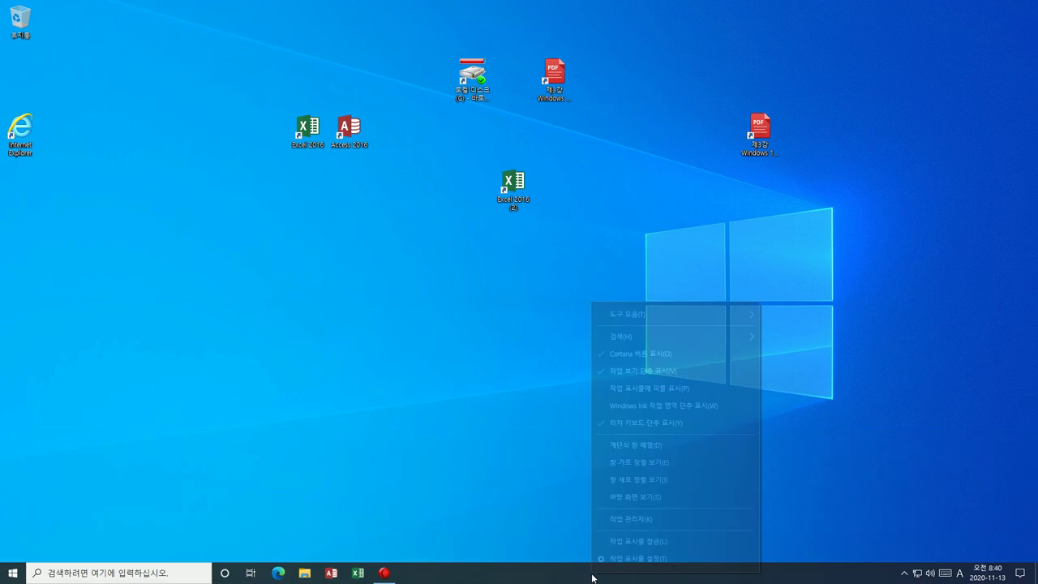
left_click(650, 423)
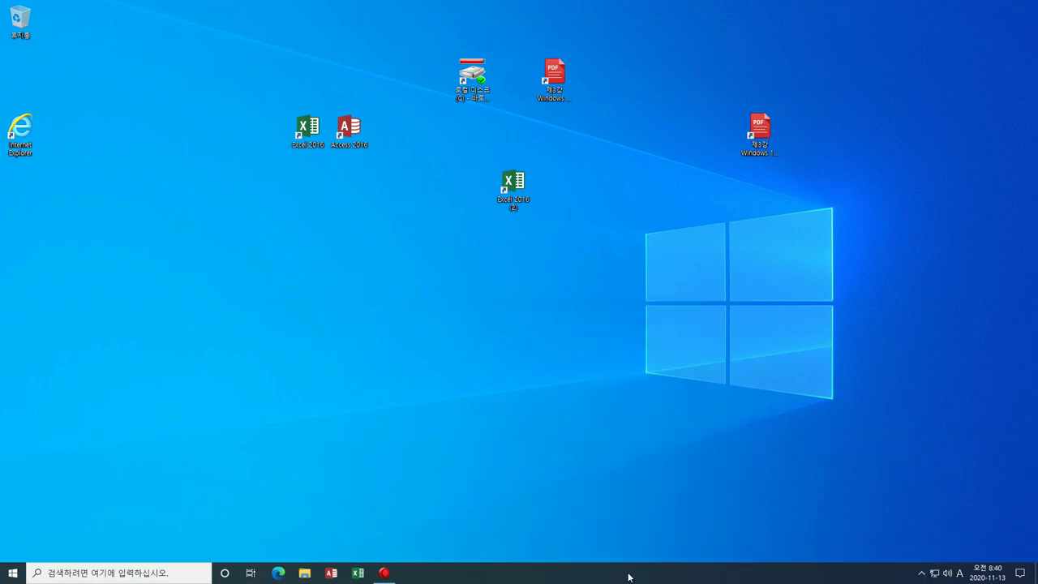
- Open Task Manager (작업 관리자) from the taskbar to view it, and close it again
right_click(627, 573)
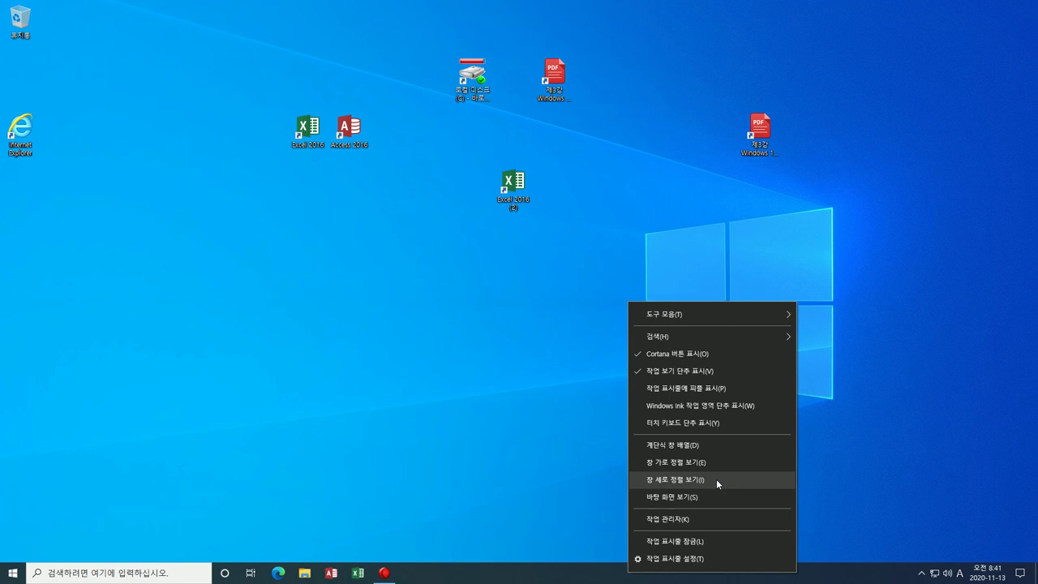
left_click(688, 518)
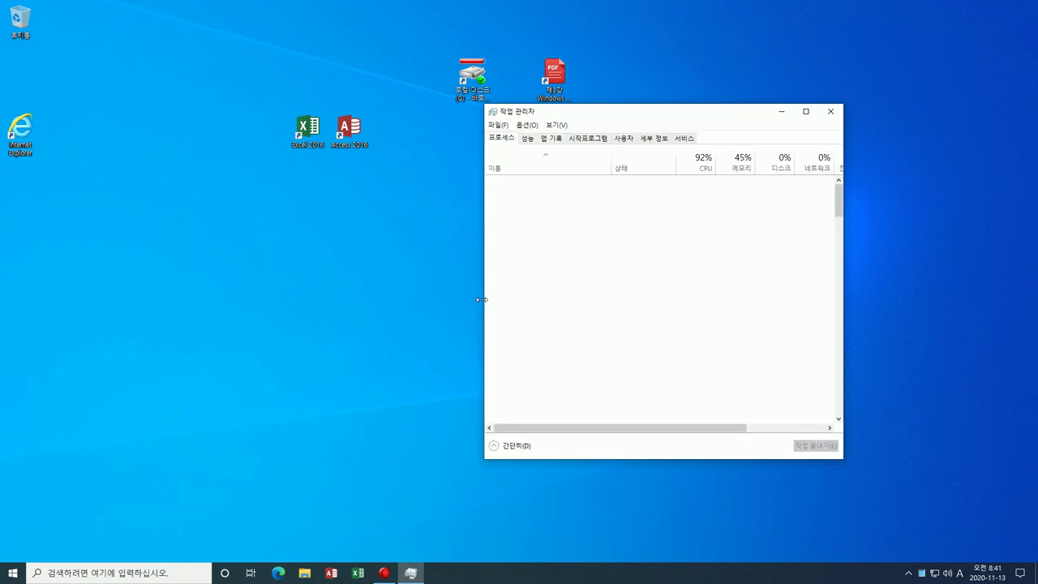
left_click(820, 114)
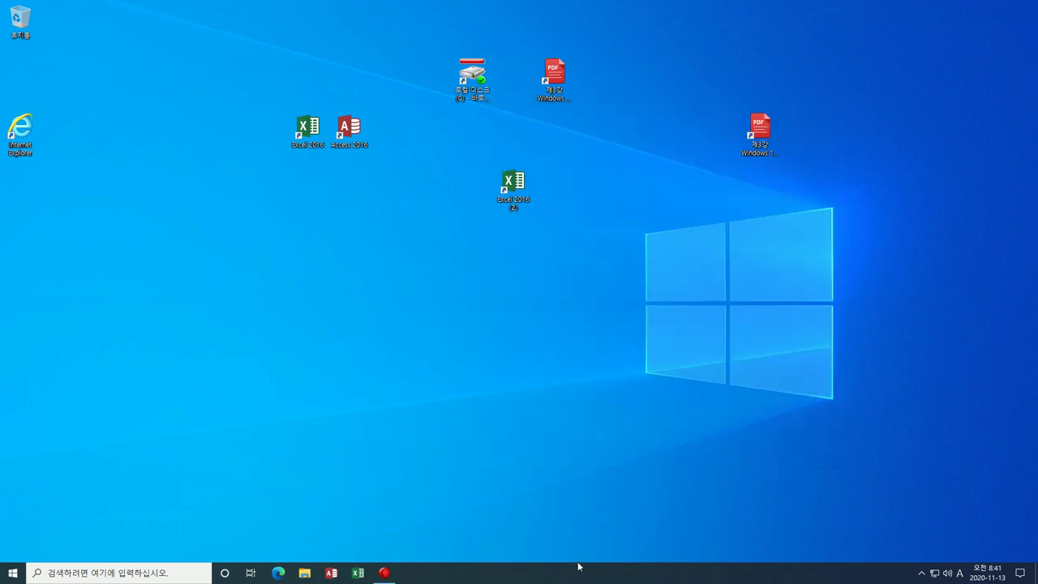
- Open the taskbar settings and switch the taskbar lock (작업 표시줄 잠금) on and off again
right_click(577, 572)
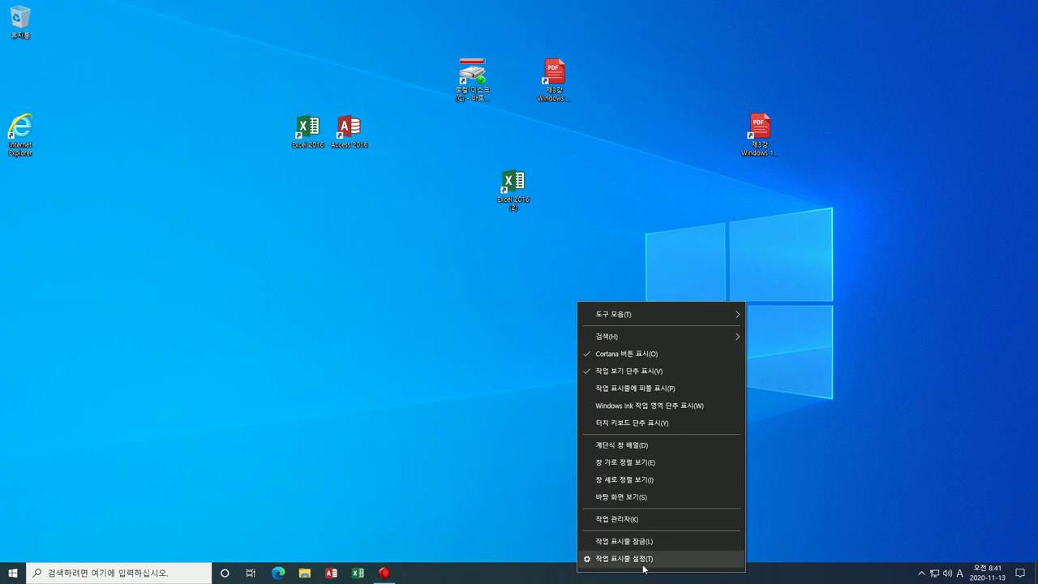
left_click(645, 565)
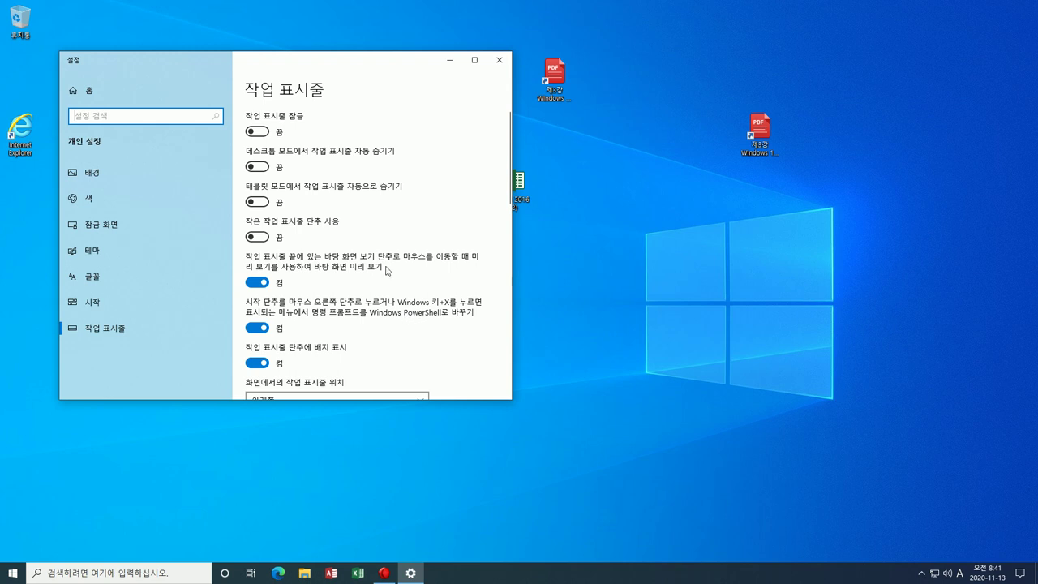
left_click(266, 135)
left_click(263, 134)
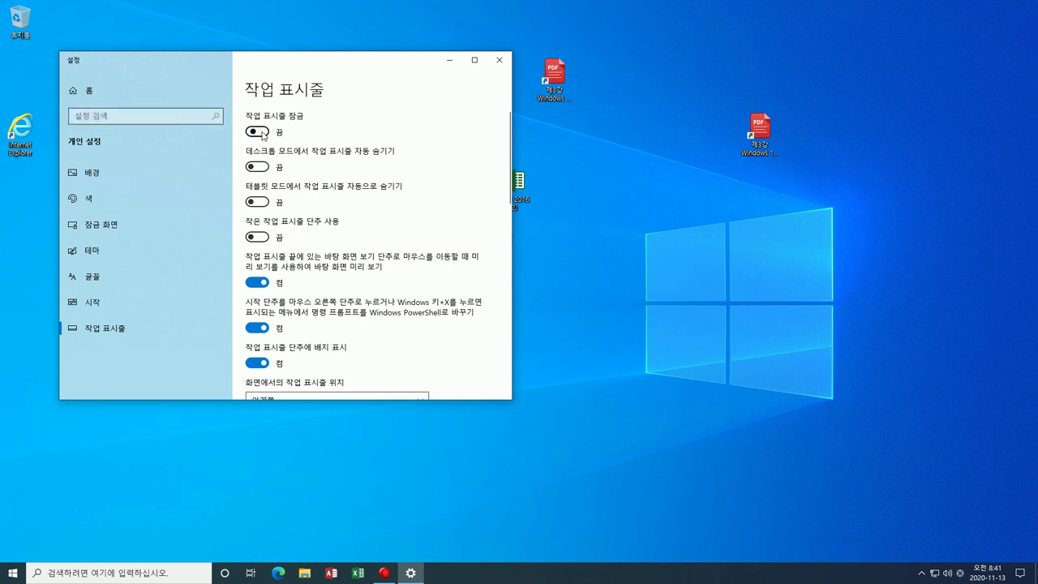
- Switch automatic hiding of the taskbar in desktop mode on and off, and do the same for small taskbar buttons
left_click(259, 167)
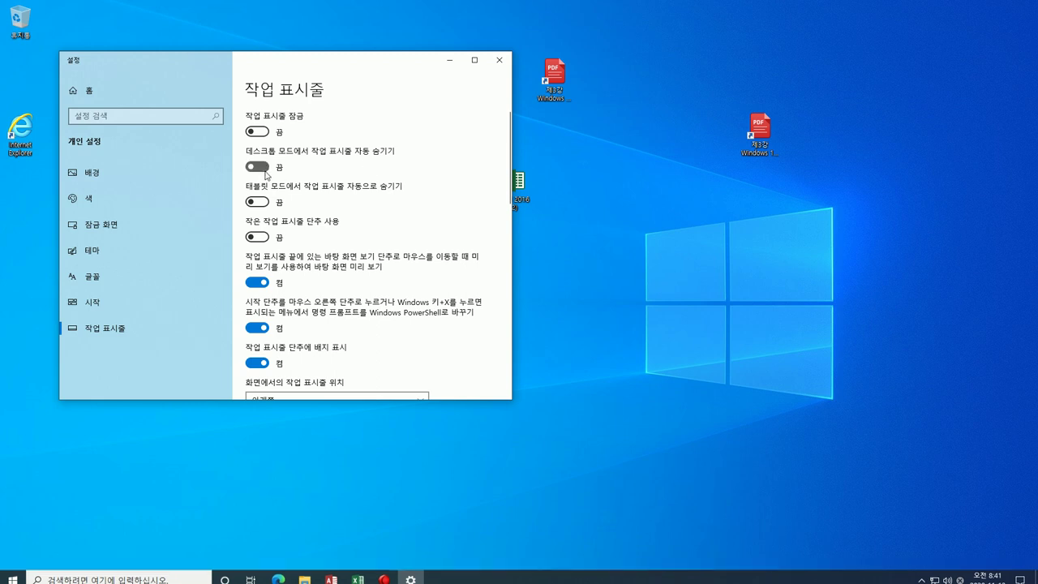
left_click(262, 172)
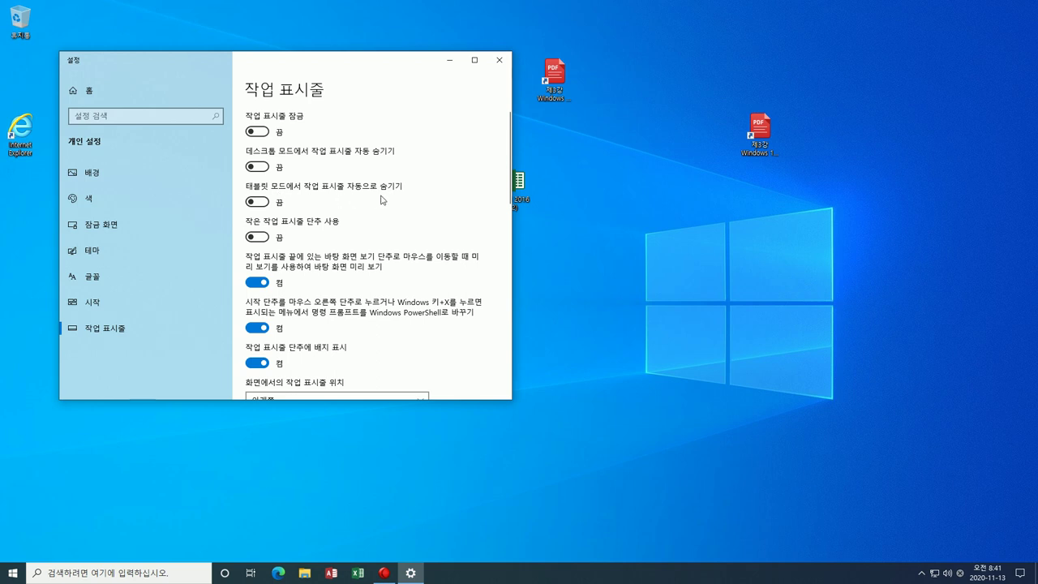
left_click(260, 241)
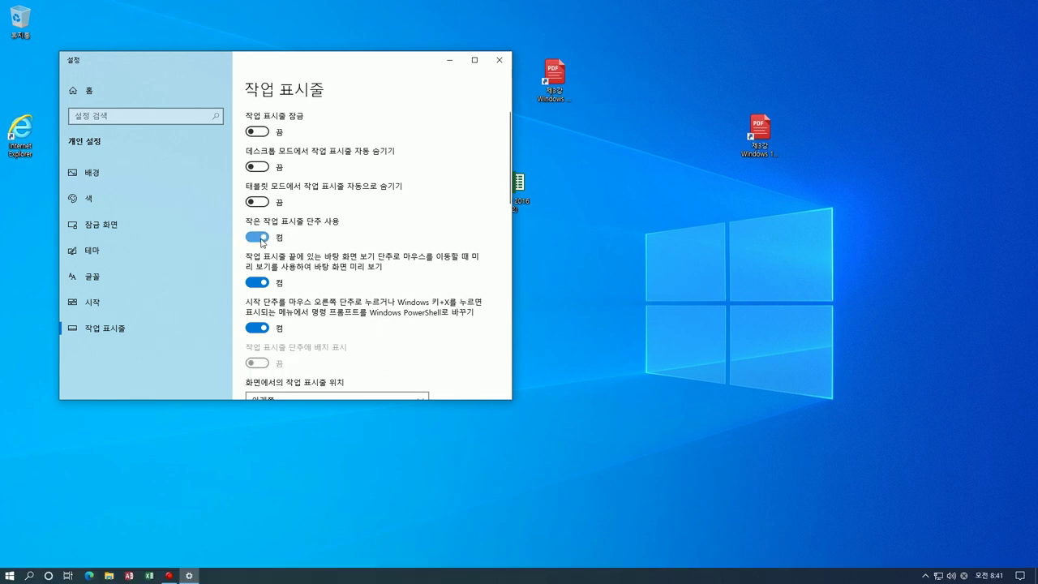
left_click(260, 238)
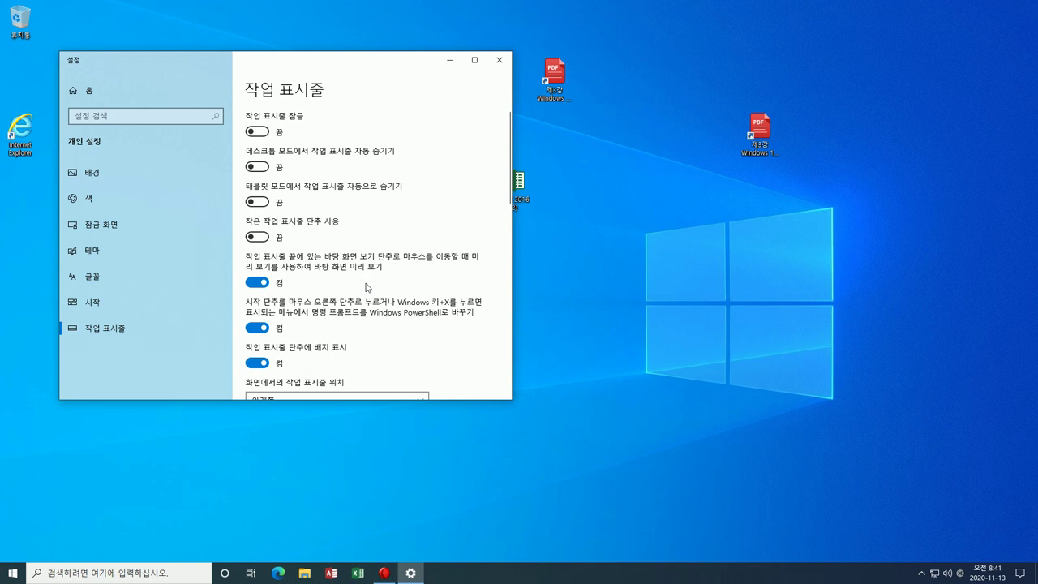
- View the available on-screen taskbar locations without choosing a new one, and close the settings window
scroll(398, 238, "down", 5)
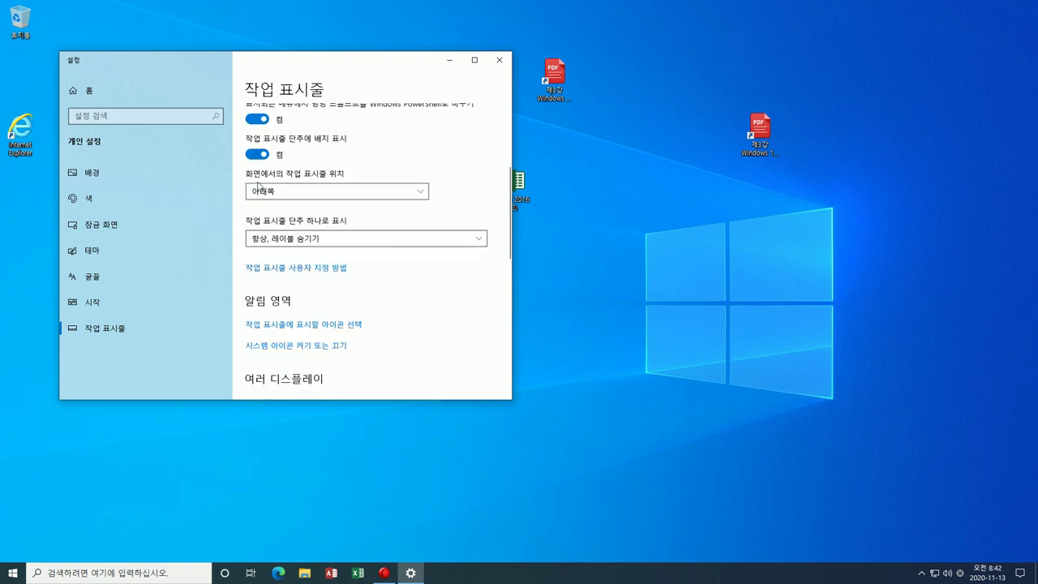
left_click(416, 194)
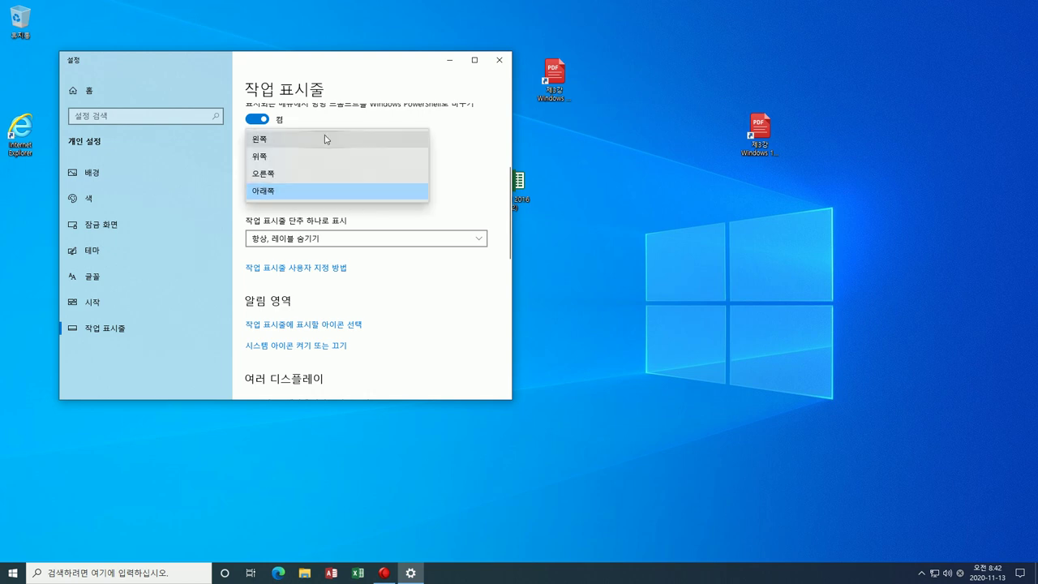
left_click(464, 208)
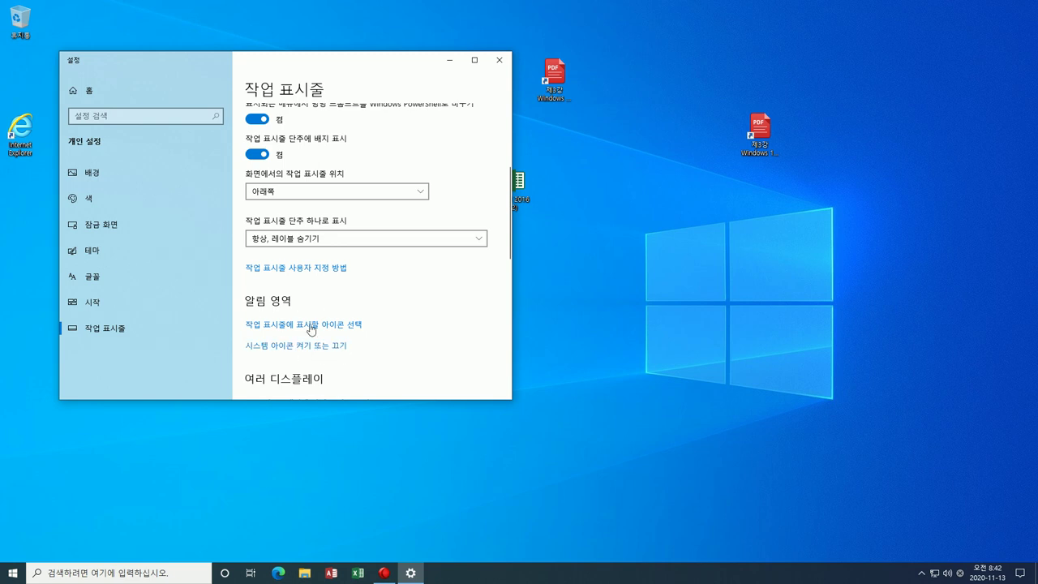
left_click(499, 60)
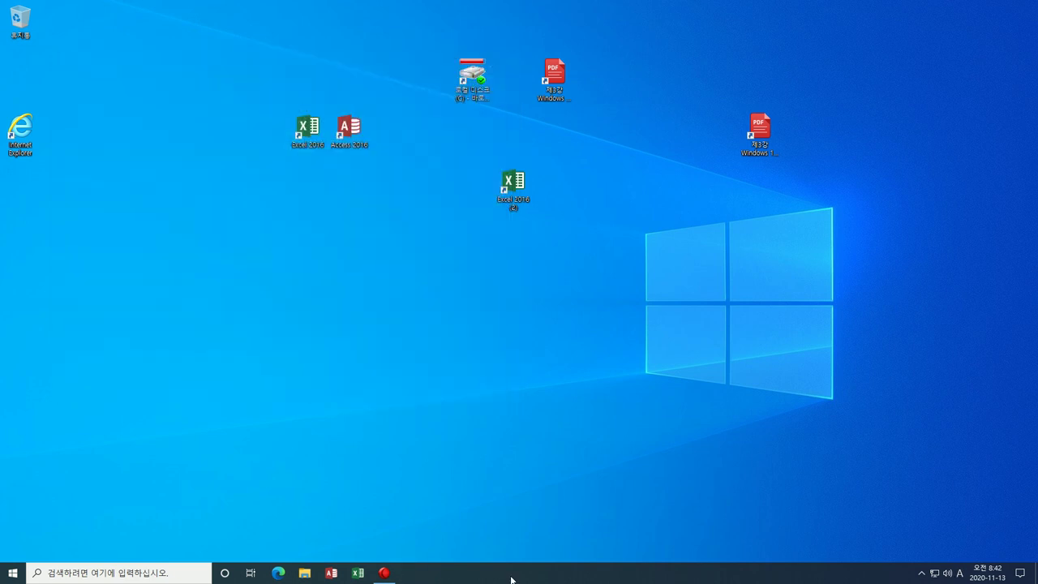
- Enlarge the unlocked taskbar to about half the screen height and shrink it back to a single row
left_click_drag(519, 563, 551, 143)
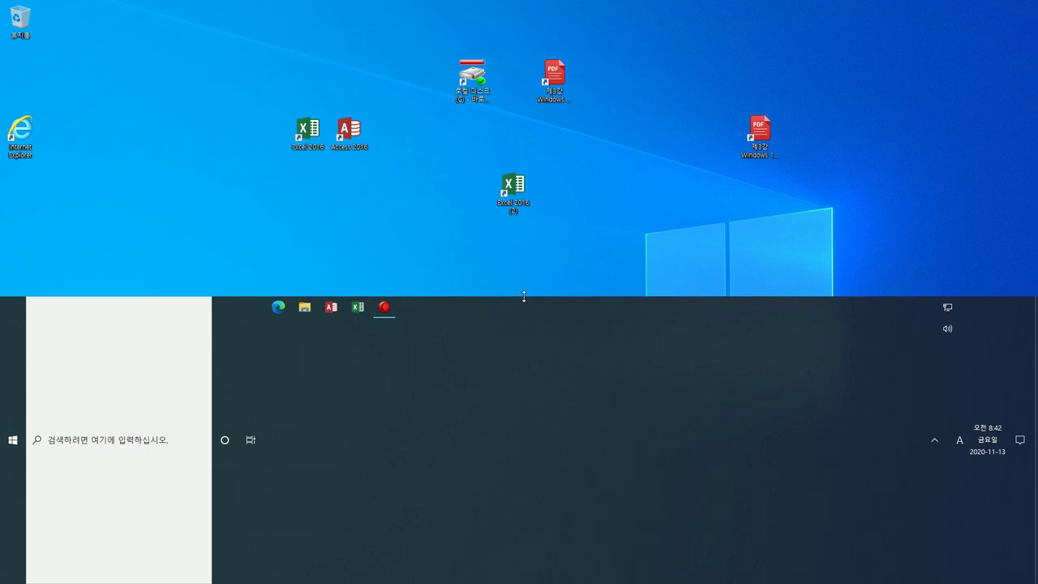
left_click_drag(524, 296, 535, 565)
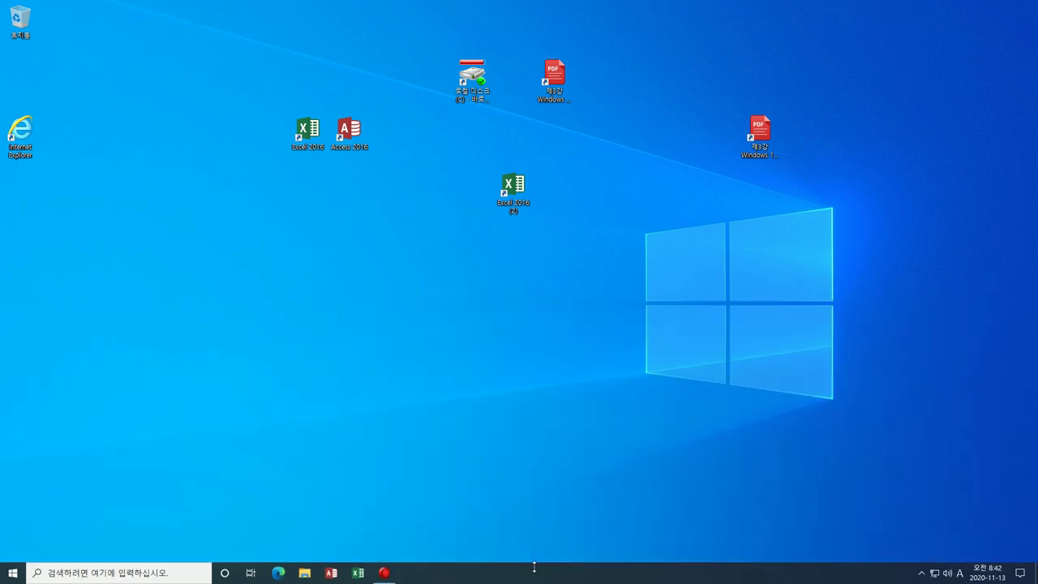